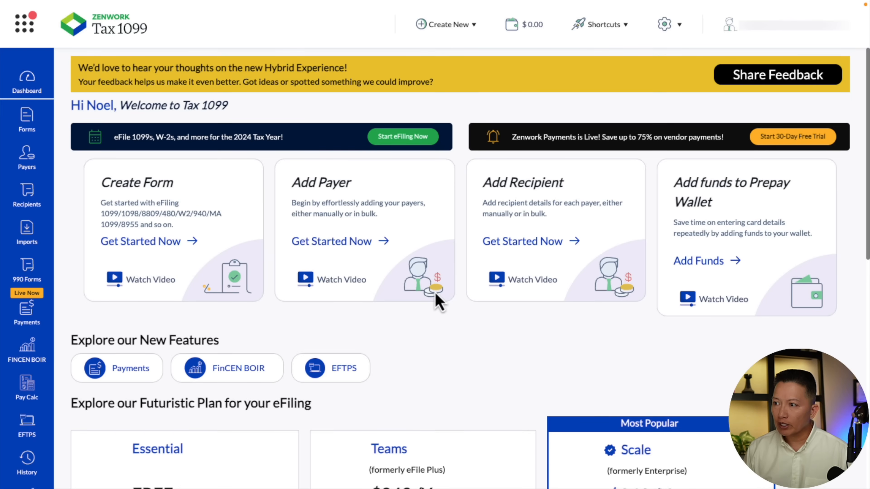
Create a new federal 1099-NEC form for tax year 2025 as a single filing
{"action": "left_click", "coordinate": [156, 243]}
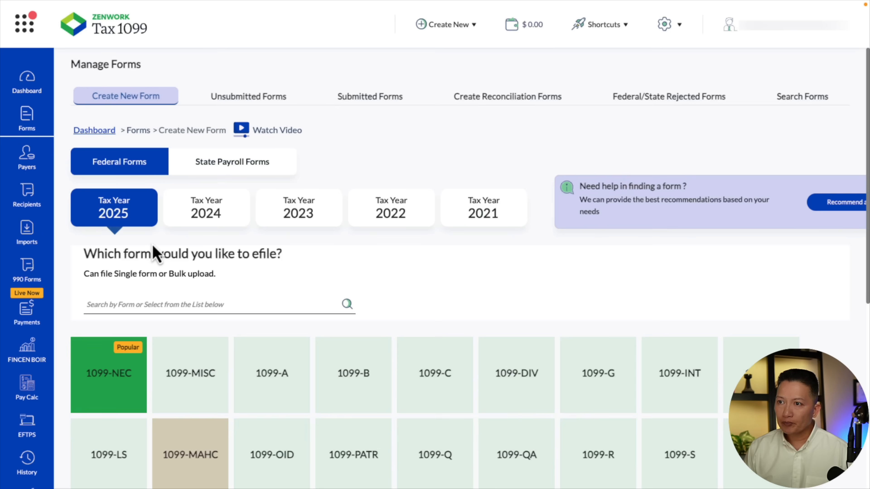
{"action": "scroll", "coordinate": [156, 254], "scroll_direction": "down", "scroll_amount": 2}
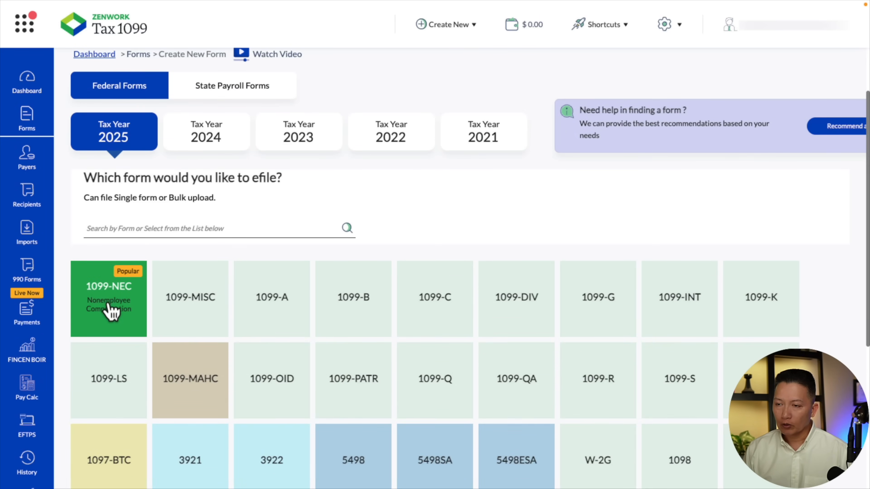
{"action": "left_click", "coordinate": [127, 316]}
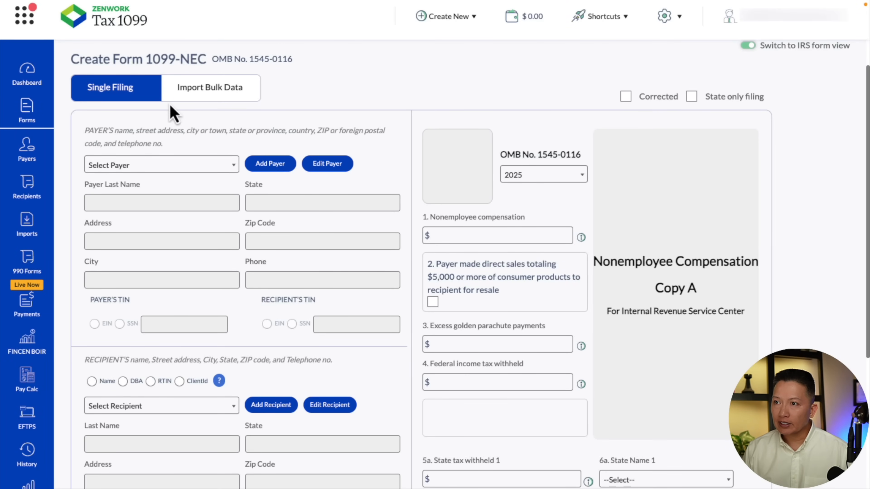
{"action": "left_click", "coordinate": [196, 91]}
{"action": "left_click", "coordinate": [111, 120]}
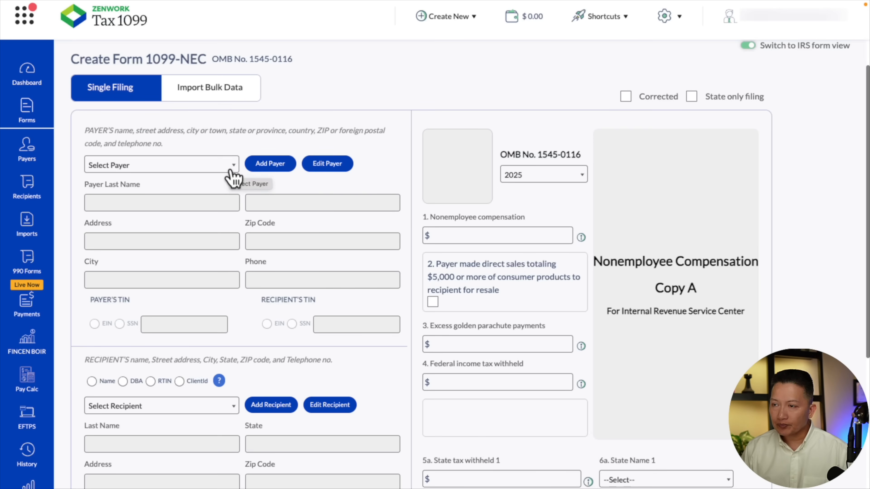
Start adding a new payer to the 1099-NEC and enter the payer's first and last name
{"action": "left_click", "coordinate": [266, 169]}
{"action": "left_click", "coordinate": [169, 175]}
{"action": "key", "text": "Tab"}
{"action": "key", "text": "Tab"}
Enter the payer's social security number, e-mail address and phone number
{"action": "key", "text": "Tab"}
{"action": "key", "text": "Tab"}
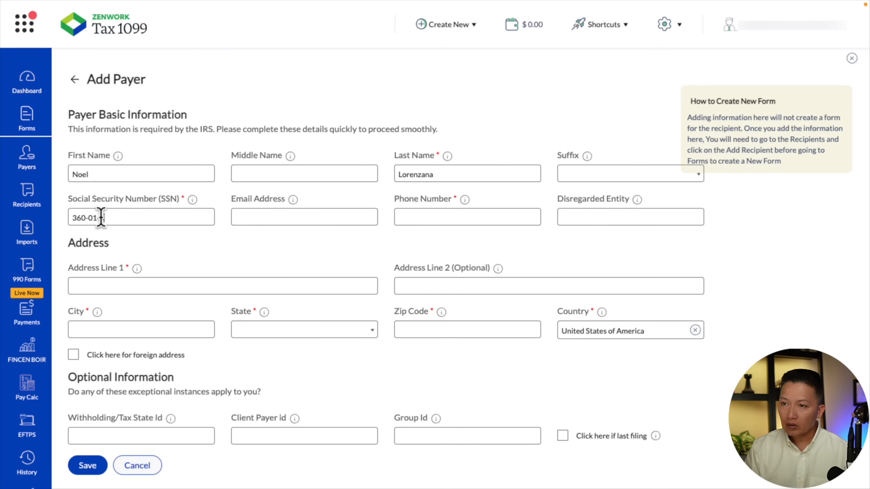
{"action": "key", "text": "Tab"}
{"action": "type", "text": "filings@lorenzana1099.test"}
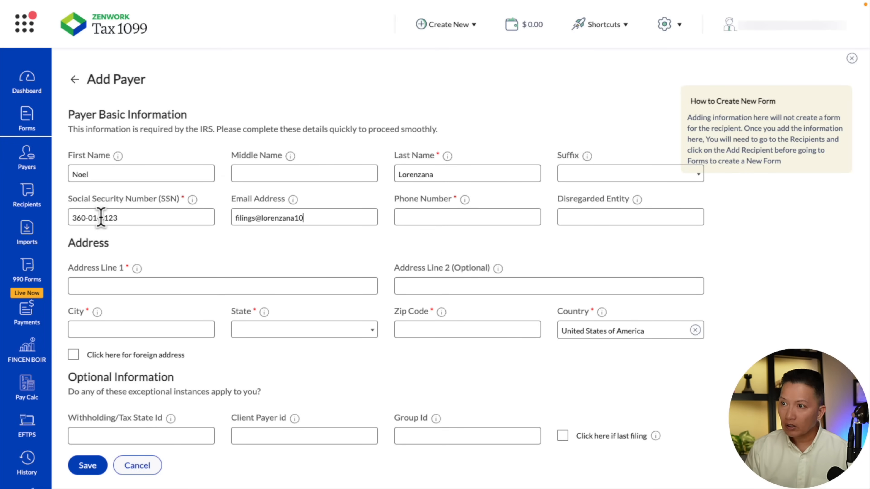
{"action": "key", "text": "Tab"}
{"action": "type", "text": "3125550119"}
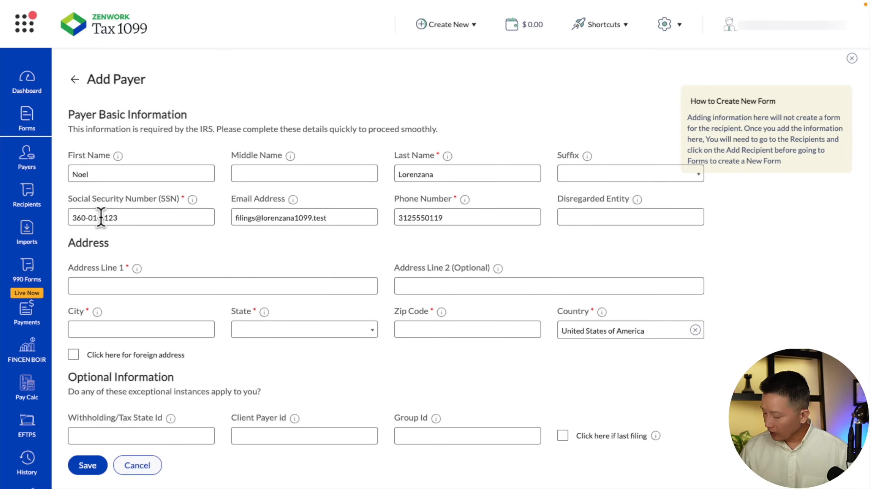
{"action": "key", "text": "Tab"}
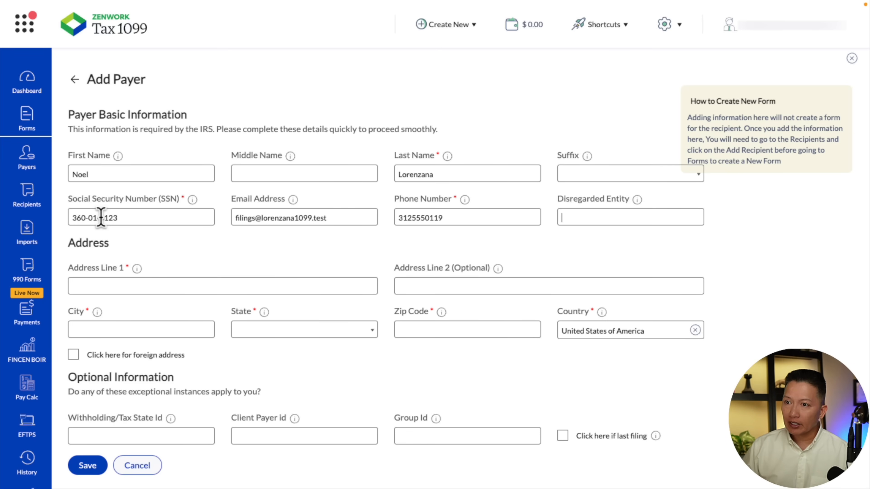
Fill in the payer's street address and city
{"action": "left_click", "coordinate": [125, 285]}
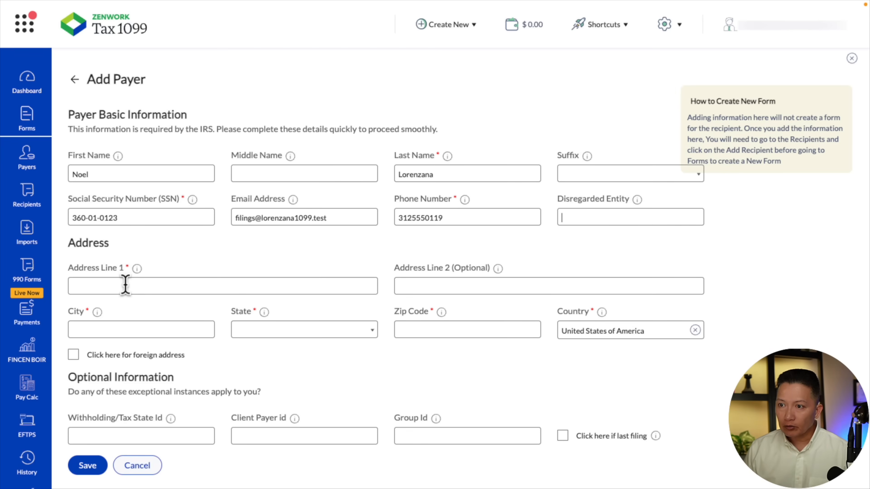
{"action": "key", "text": "Tab"}
{"action": "type", "text": "Chicago"}
Set the payer's state to Illinois, enter the ZIP code and save the payer
{"action": "key", "text": "Tab"}
{"action": "type", "text": "i"}
{"action": "key", "text": "Down"}
{"action": "key", "text": "Down"}
{"action": "key", "text": "Down"}
{"action": "key", "text": "Down"}
{"action": "key", "text": "Down"}
{"action": "key", "text": "Down"}
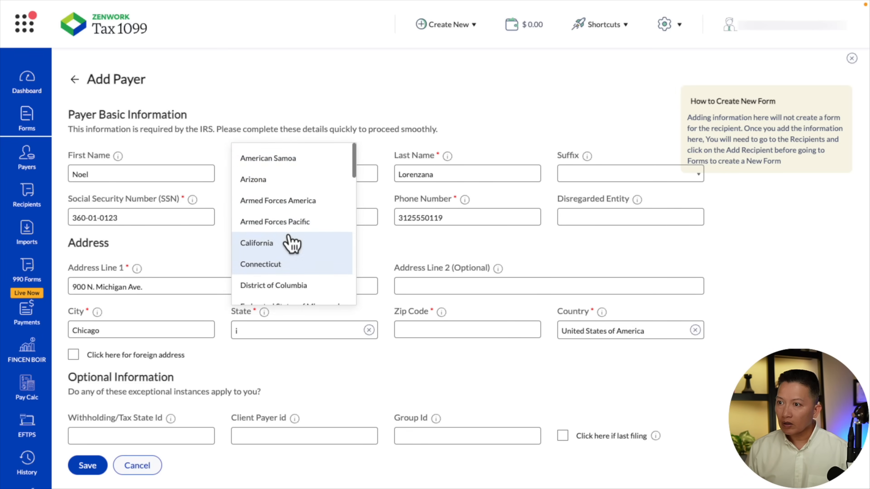
{"action": "scroll", "coordinate": [291, 242], "scroll_direction": "down", "scroll_amount": 4}
{"action": "left_click", "coordinate": [291, 242]}
{"action": "left_click", "coordinate": [432, 328]}
{"action": "type", "text": "60601"}
{"action": "double_click", "coordinate": [431, 327]}
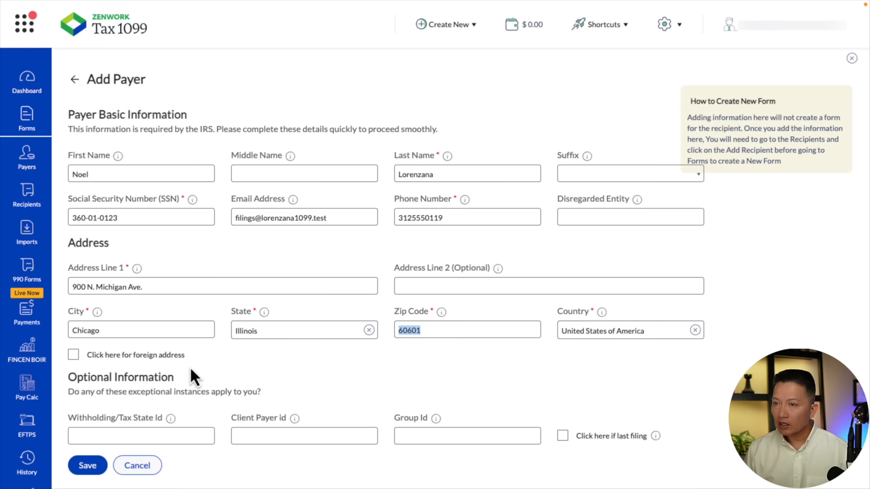
{"action": "left_click", "coordinate": [98, 466]}
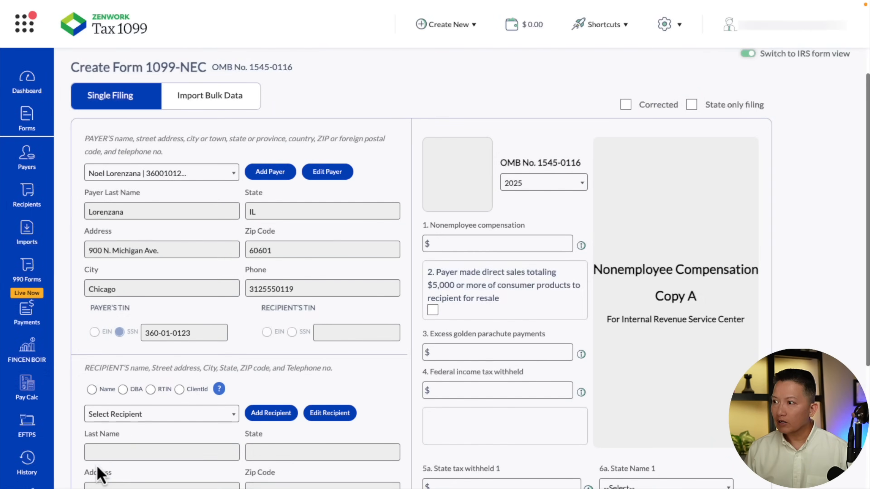
Select the newly added payer for the form and check the list of existing recipients
{"action": "left_click", "coordinate": [236, 176]}
{"action": "left_click", "coordinate": [165, 203]}
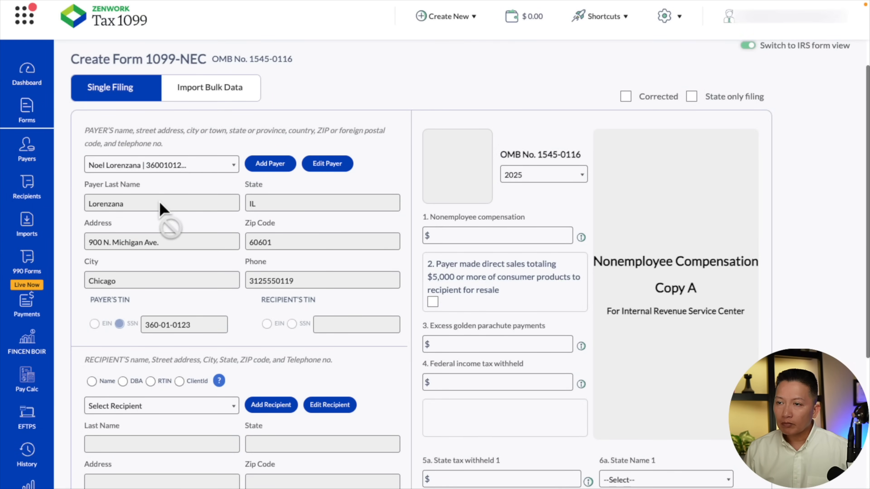
{"action": "scroll", "coordinate": [401, 156], "scroll_direction": "down", "scroll_amount": 2}
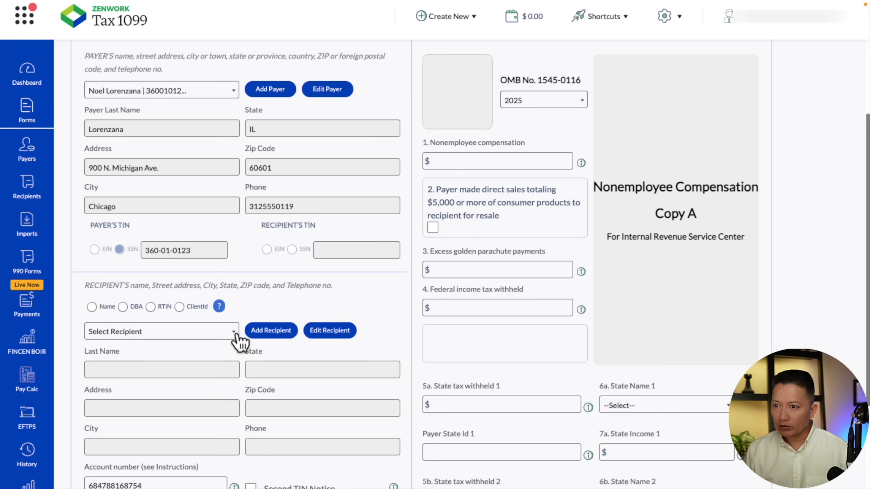
{"action": "left_click", "coordinate": [227, 332]}
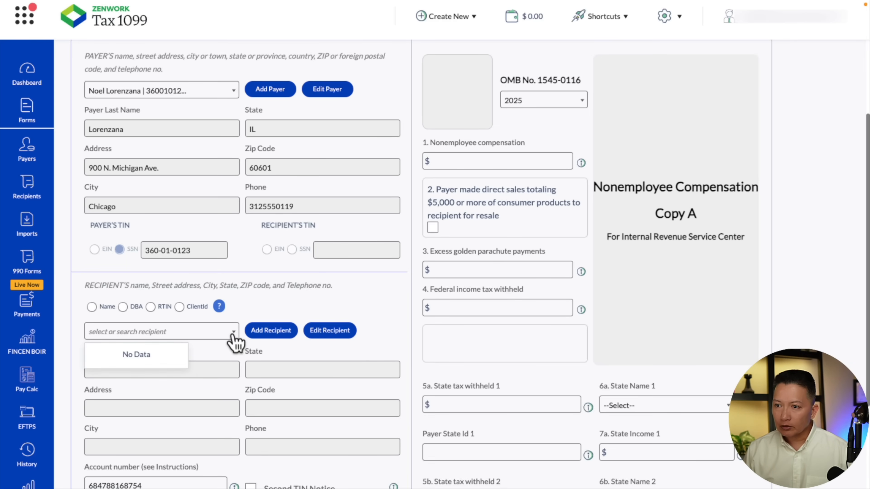
{"action": "left_click", "coordinate": [248, 313]}
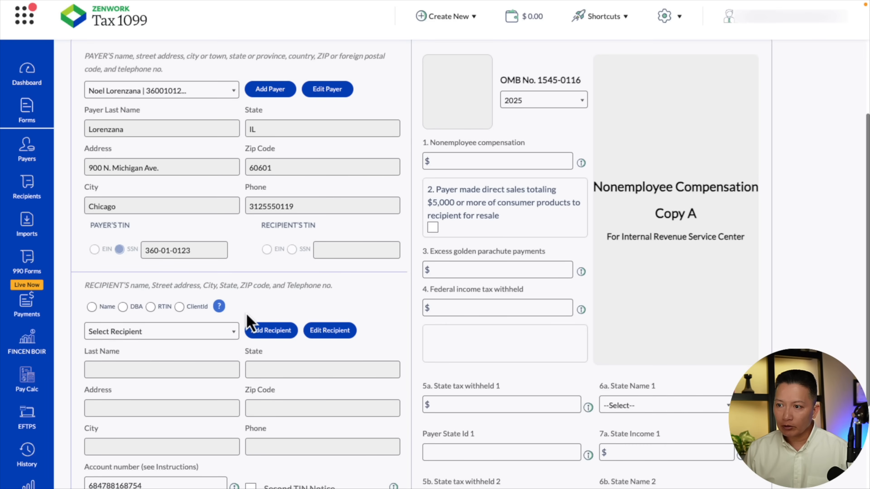
Start adding a recipient of type Individual and enter the recipient's first name, last name and TIN
{"action": "left_click", "coordinate": [276, 335]}
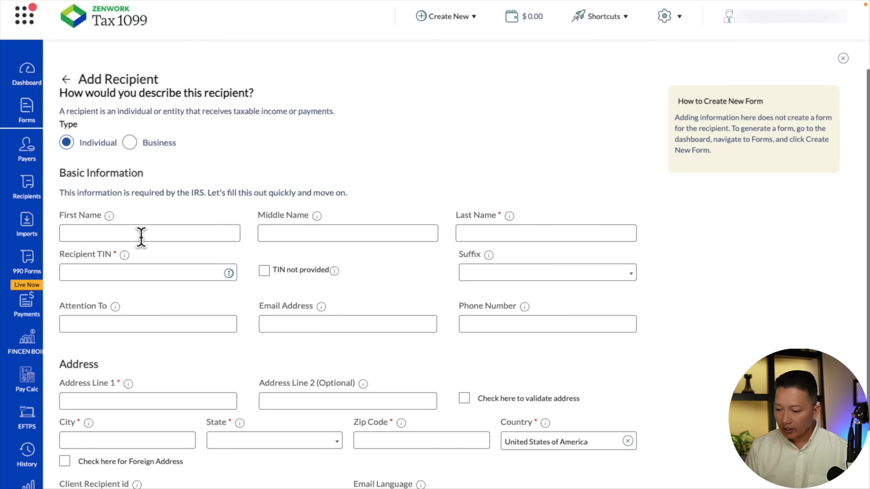
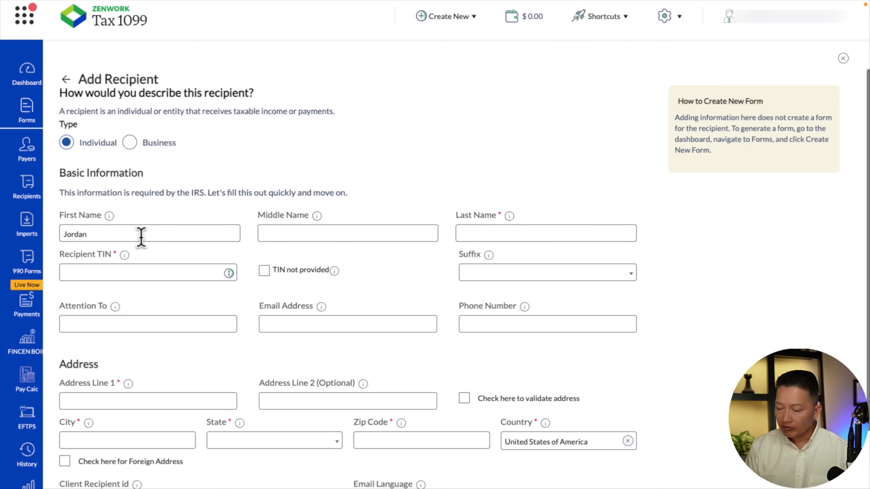
{"action": "key", "text": "Tab"}
{"action": "type", "text": "123-45-6789"}
{"action": "key", "text": "Tab"}
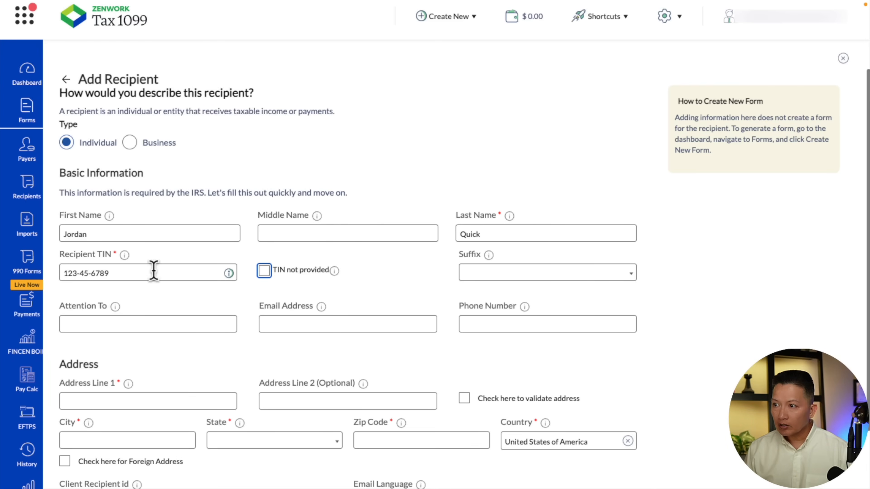
Enter the recipient's e-mail address and phone number
{"action": "left_click", "coordinate": [301, 323]}
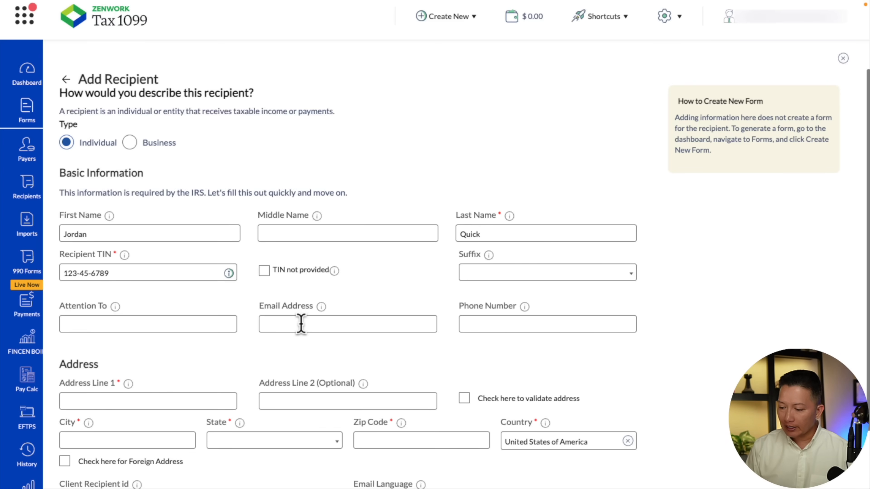
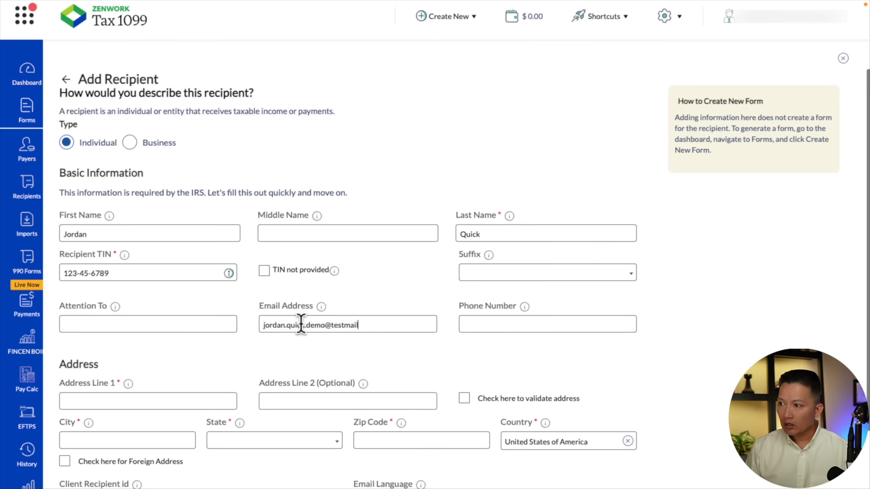
{"action": "key", "text": "Tab"}
{"action": "type", "text": "7735550198"}
Fill in the recipient's street address with apartment number and the city
{"action": "scroll", "coordinate": [295, 325], "scroll_direction": "down", "scroll_amount": 2}
{"action": "left_click", "coordinate": [207, 336]}
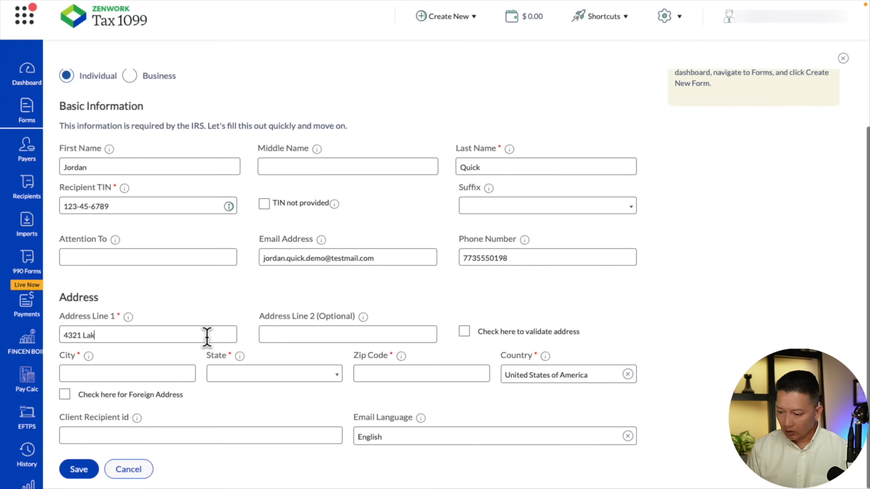
{"action": "key", "text": "Tab"}
{"action": "key", "text": "Tab"}
{"action": "key", "text": "Tab"}
{"action": "type", "text": "Chicago"}
Set the recipient's state to Illinois, enter the ZIP code and save the recipient
{"action": "left_click", "coordinate": [257, 374]}
{"action": "scroll", "coordinate": [257, 329], "scroll_direction": "down", "scroll_amount": 5}
{"action": "left_click", "coordinate": [257, 332]}
{"action": "key", "text": "Tab"}
{"action": "type", "text": "60611"}
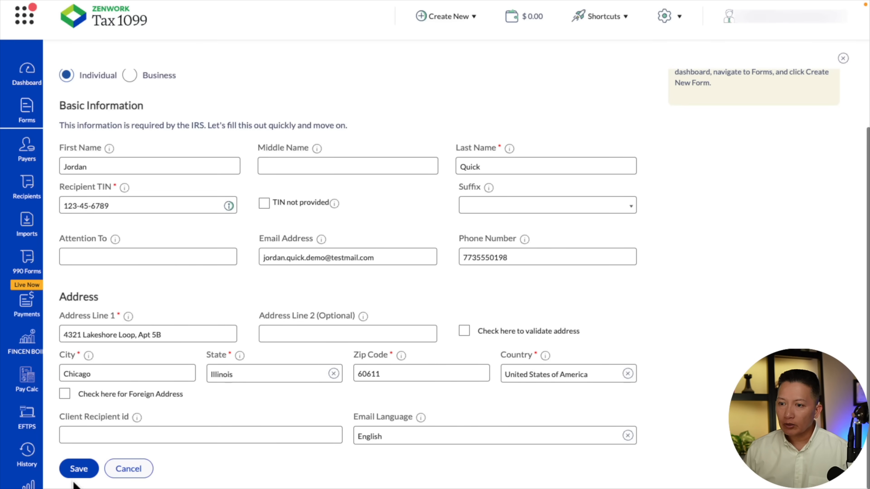
{"action": "left_click", "coordinate": [78, 475]}
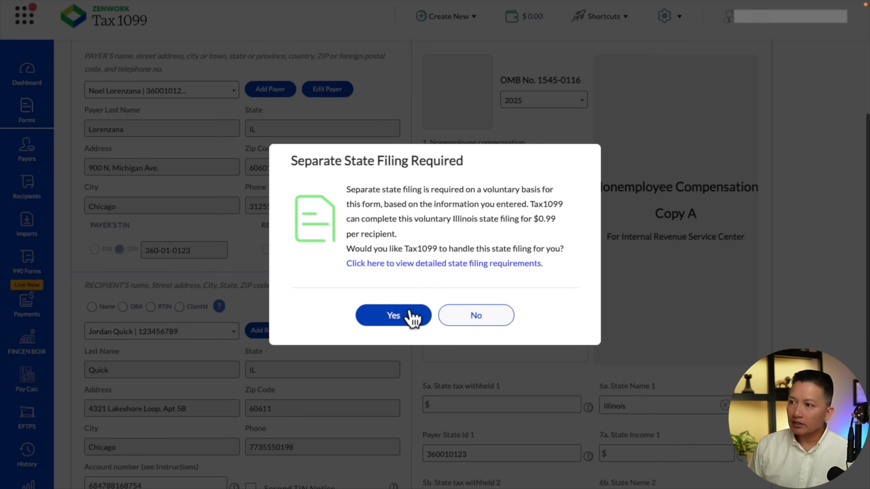
Accept the voluntary Illinois state filing by Tax1099 and set the nonemployee compensation in box 1 to 5000
{"action": "left_click", "coordinate": [414, 319]}
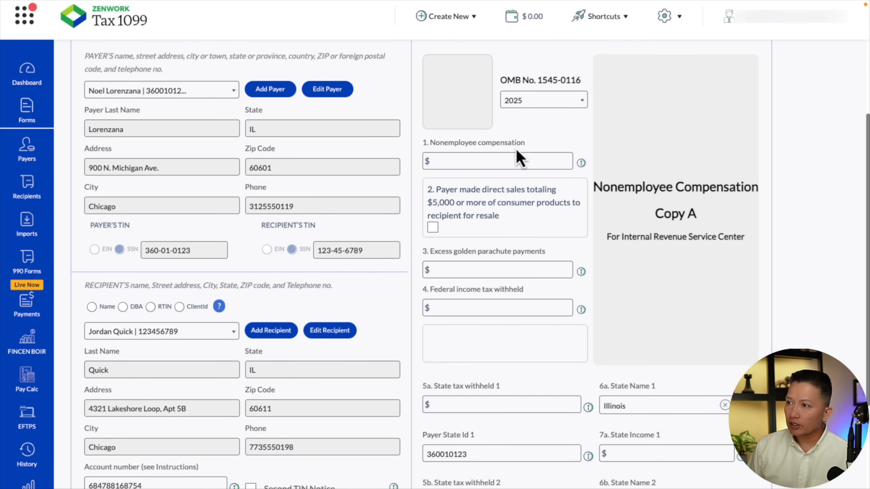
{"action": "left_click", "coordinate": [514, 161]}
{"action": "type", "text": "5000"}
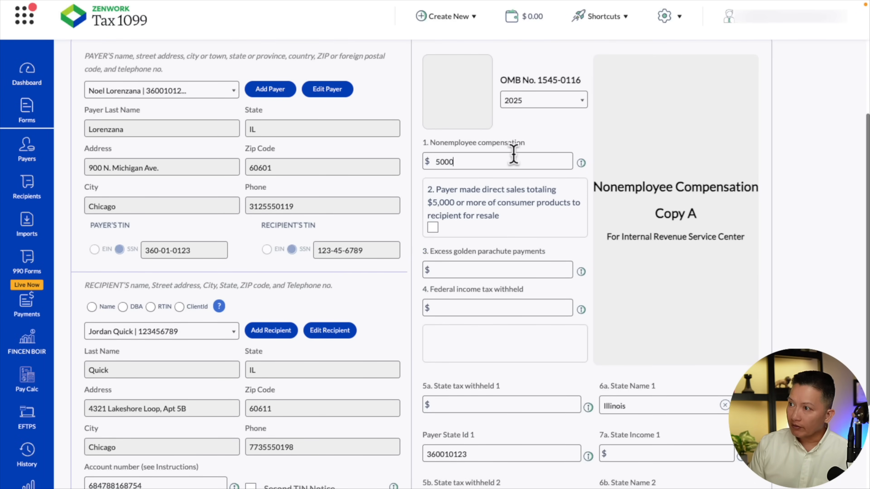
Set the federal income tax withheld in box 4 to 0, then save the form and continue
{"action": "left_click", "coordinate": [497, 309]}
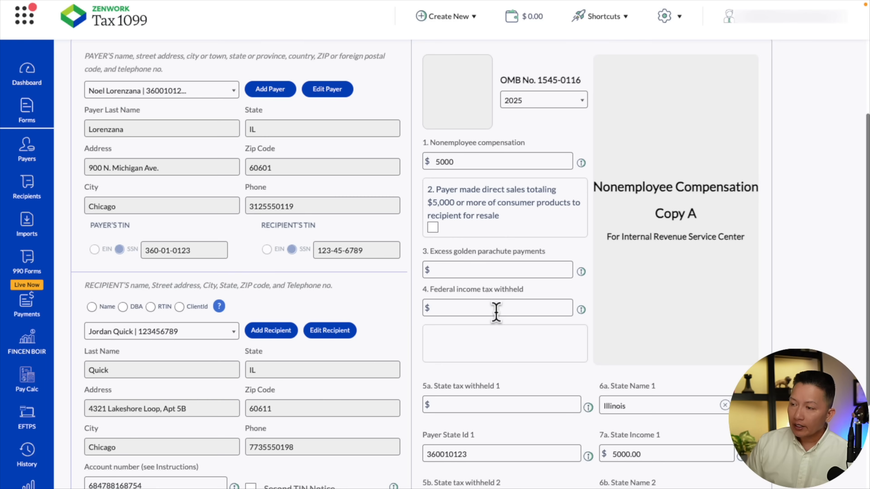
{"action": "type", "text": "0"}
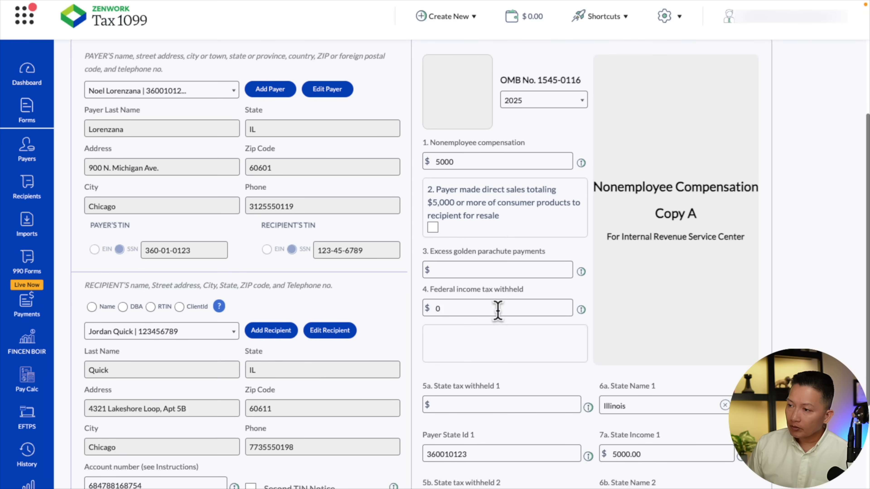
{"action": "scroll", "coordinate": [560, 296], "scroll_direction": "down", "scroll_amount": 2}
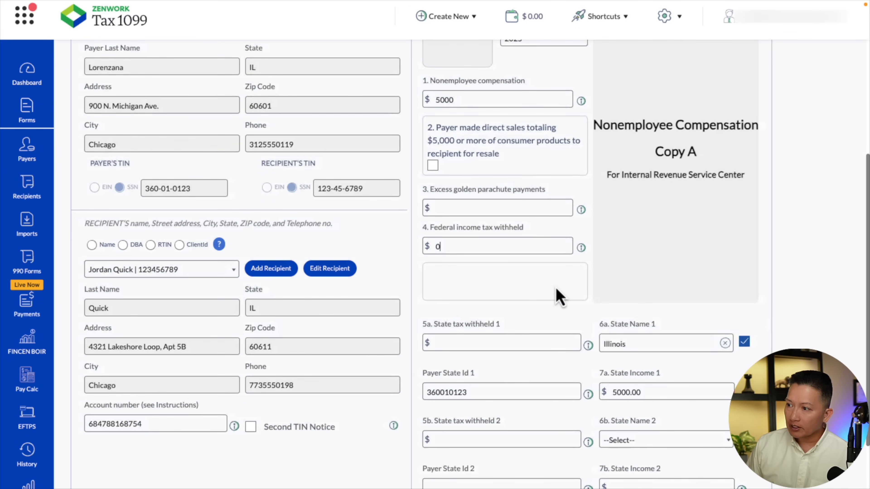
{"action": "scroll", "coordinate": [535, 293], "scroll_direction": "down", "scroll_amount": 1}
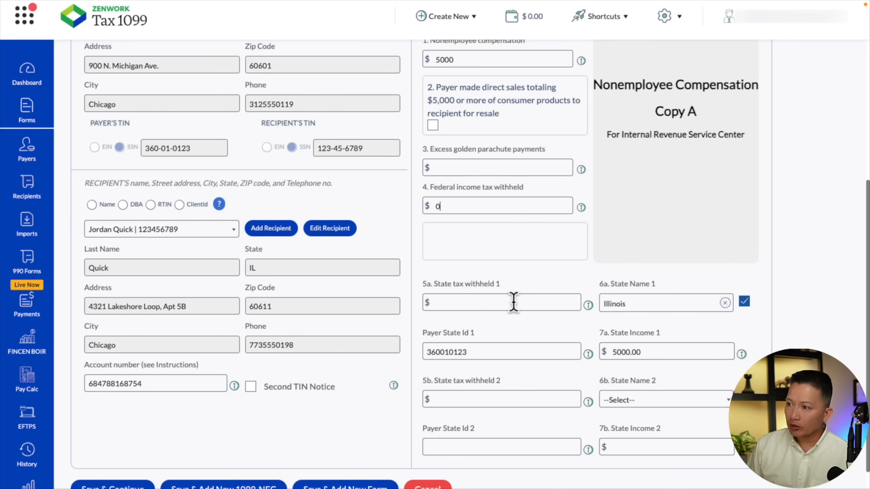
{"action": "scroll", "coordinate": [544, 306], "scroll_direction": "down", "scroll_amount": 1}
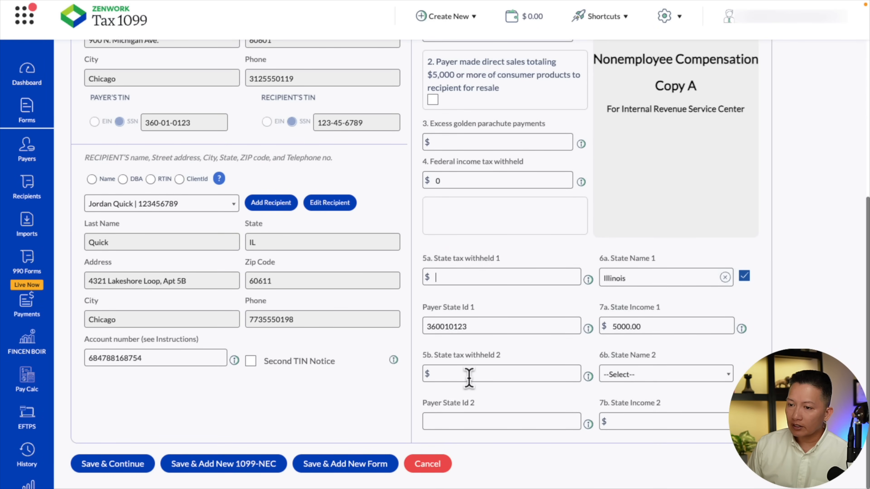
{"action": "left_click", "coordinate": [134, 465]}
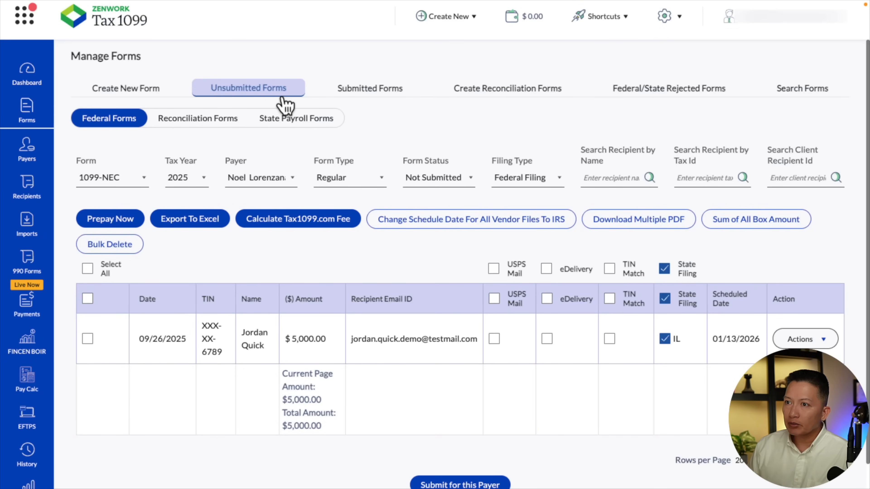
Enable USPS Mail and eDelivery for the recipient's unsubmitted 1099-NEC
{"action": "scroll", "coordinate": [285, 103], "scroll_direction": "down", "scroll_amount": 1}
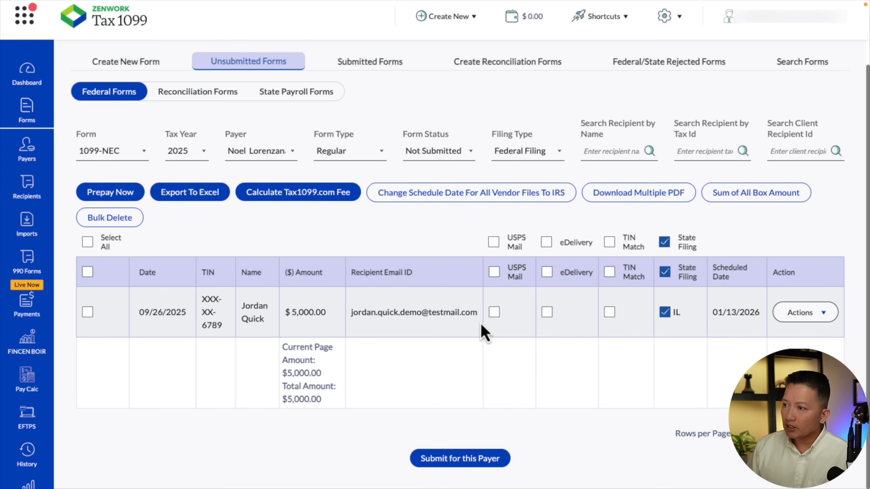
{"action": "left_click", "coordinate": [498, 317]}
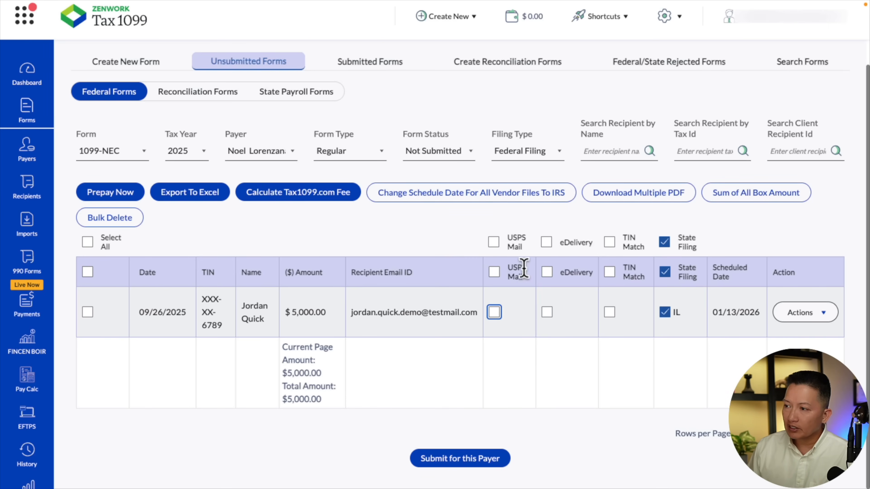
{"action": "left_click", "coordinate": [547, 272]}
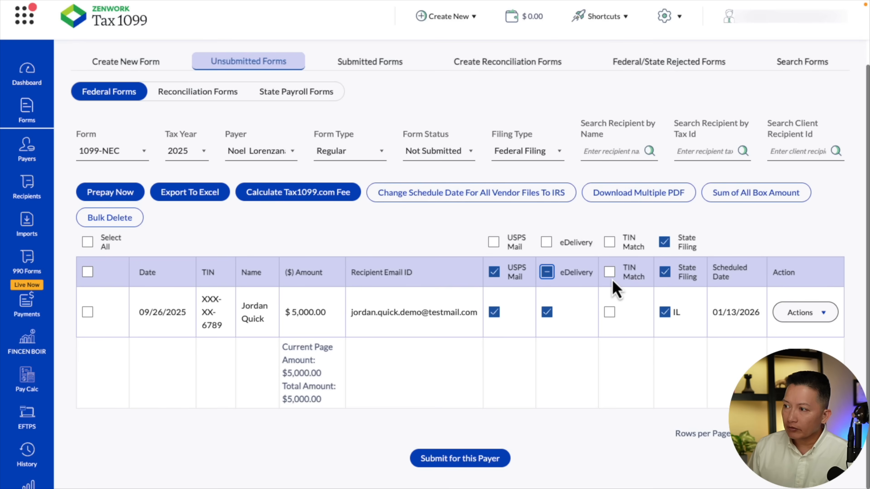
Enable TIN Match for the 1099-NEC and submit the selected form for this payer with real-time TIN matching not required
{"action": "left_click", "coordinate": [609, 272]}
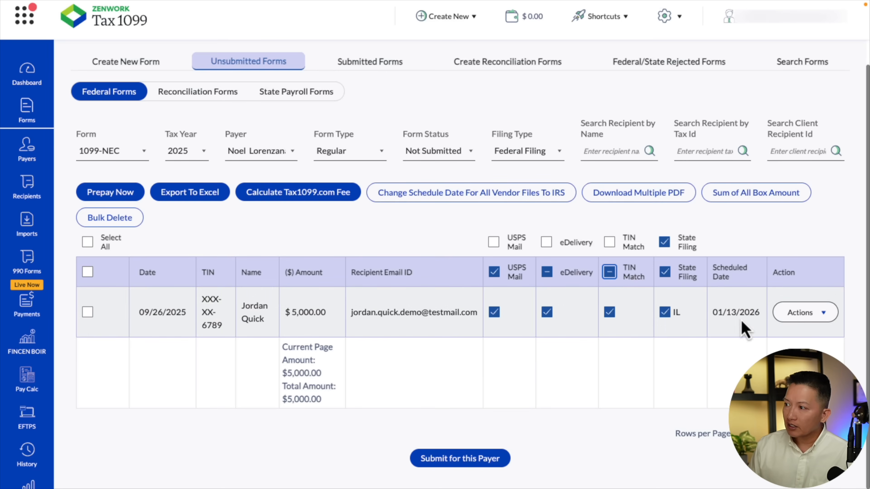
{"action": "left_click", "coordinate": [88, 311]}
{"action": "left_click", "coordinate": [411, 459]}
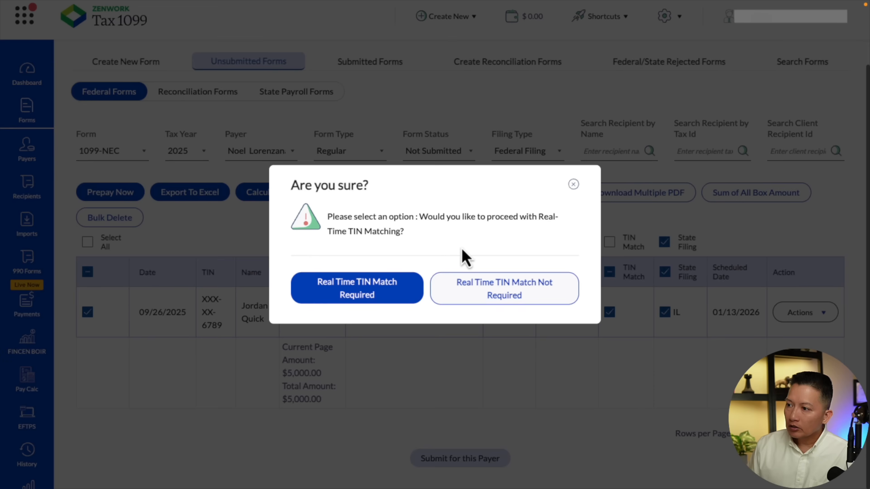
{"action": "left_click", "coordinate": [491, 292]}
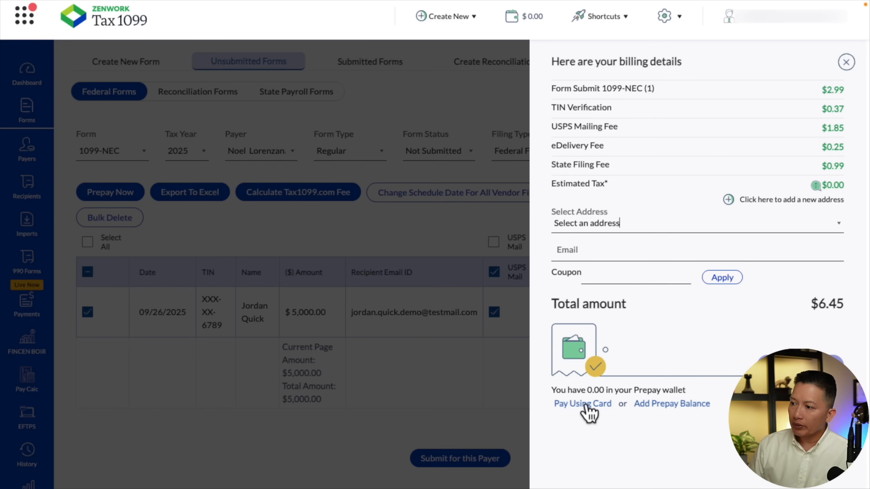
Choose to pay the filing bill by card only, using a new card
{"action": "left_click", "coordinate": [593, 408]}
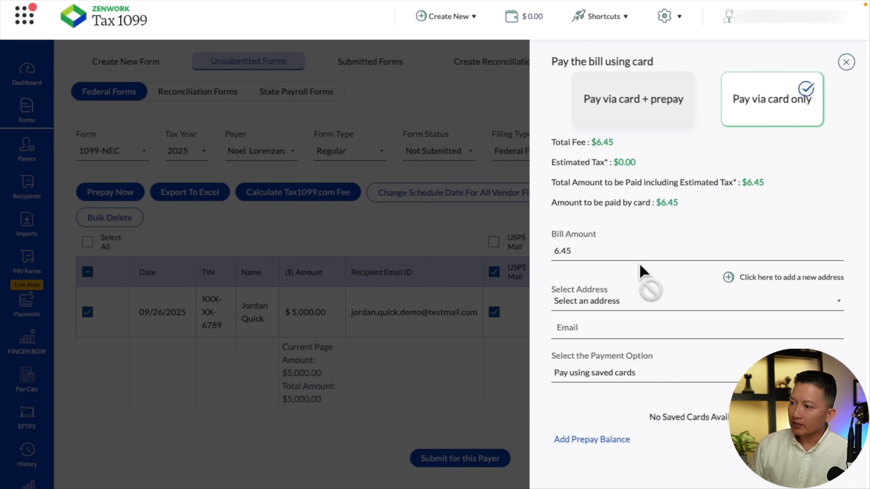
{"action": "scroll", "coordinate": [658, 381], "scroll_direction": "down", "scroll_amount": 2}
{"action": "scroll", "coordinate": [671, 315], "scroll_direction": "down", "scroll_amount": 1}
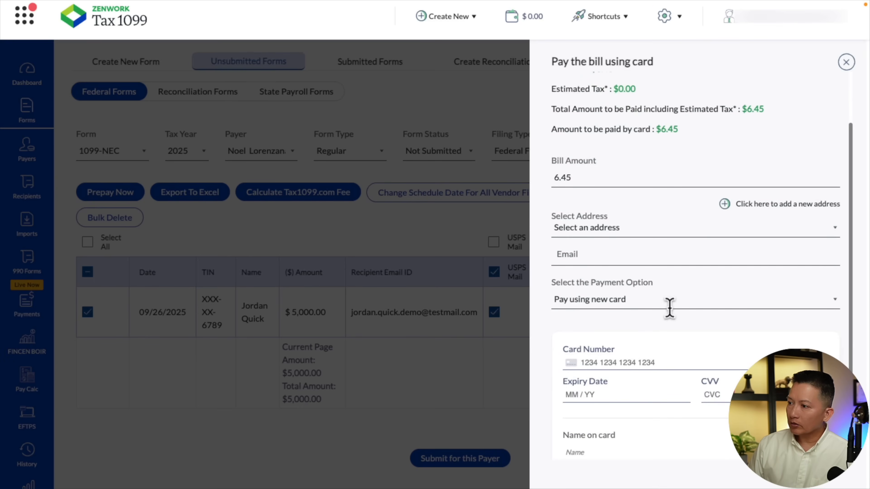
{"action": "scroll", "coordinate": [670, 321], "scroll_direction": "down", "scroll_amount": 2}
Enter the new card's number, expiry date and CVV for the filing payment
{"action": "left_click", "coordinate": [661, 319]}
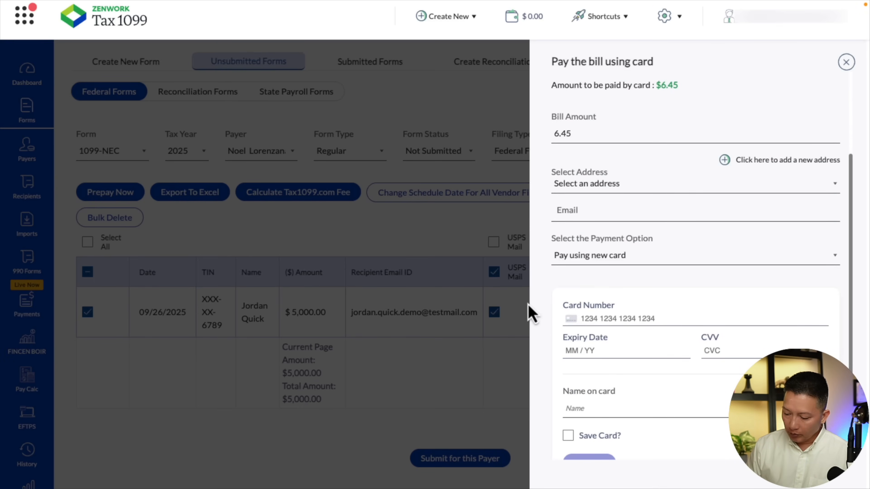
{"action": "type", "text": "4242424242424242"}
{"action": "left_click", "coordinate": [577, 351]}
{"action": "type", "text": "1228"}
{"action": "key", "text": "Tab"}
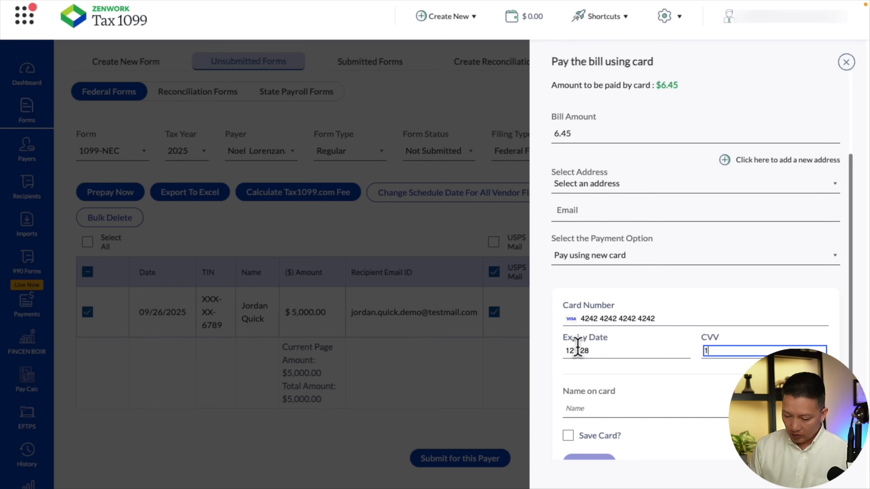
{"action": "type", "text": "123"}
Set the name on the card to Zenwork Payments, fill in the billing address and email, save the card and pay the bill
{"action": "scroll", "coordinate": [596, 360], "scroll_direction": "down", "scroll_amount": 2}
{"action": "left_click", "coordinate": [609, 362]}
{"action": "type", "text": "Zenwork Payments"}
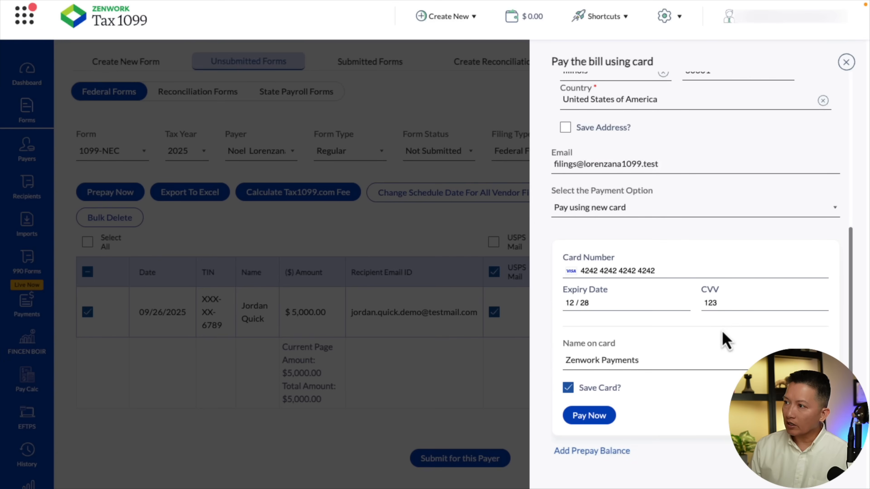
{"action": "left_click", "coordinate": [607, 424]}
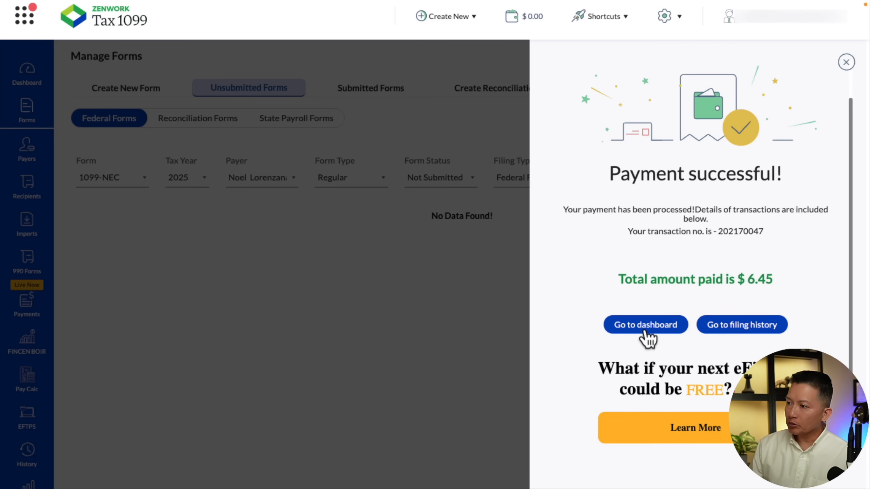
Close the payment confirmation and view the unsubmitted forms and the payers list
{"action": "left_click", "coordinate": [848, 63]}
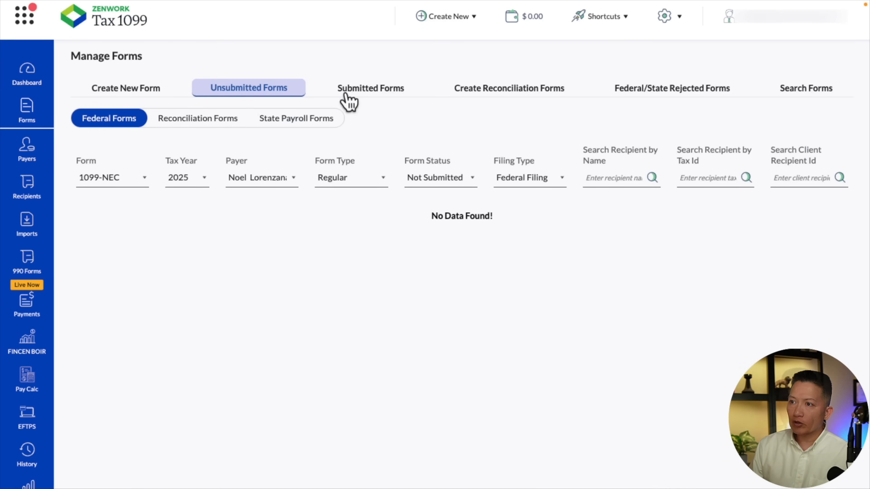
{"action": "left_click", "coordinate": [221, 90]}
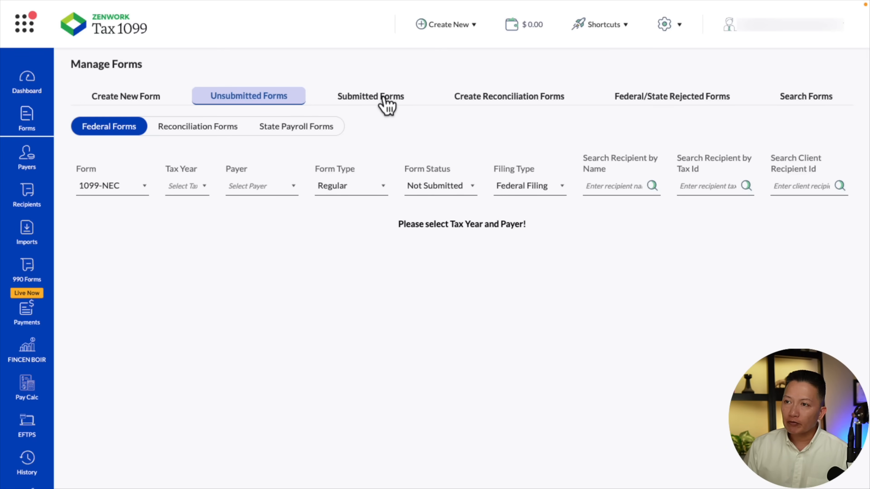
{"action": "left_click", "coordinate": [26, 162]}
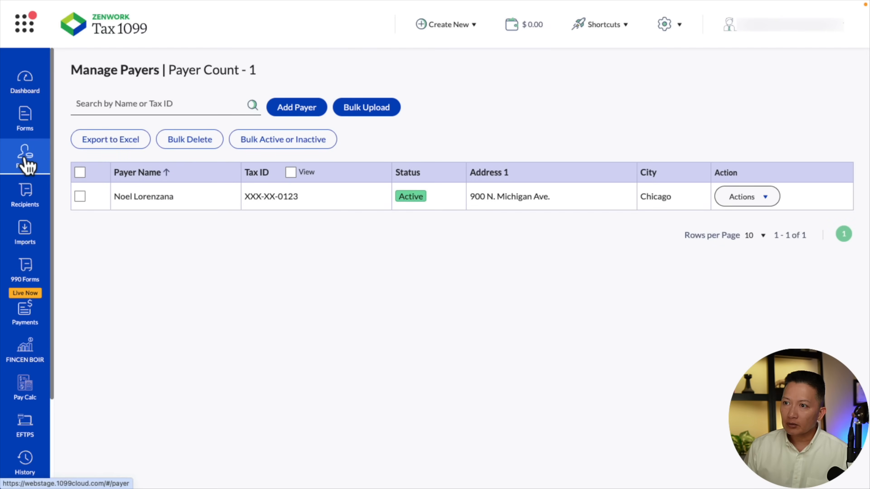
Send a W9 request to the selected recipient only from the payer's recipients, and choose to pay its fee by card
{"action": "left_click", "coordinate": [27, 208]}
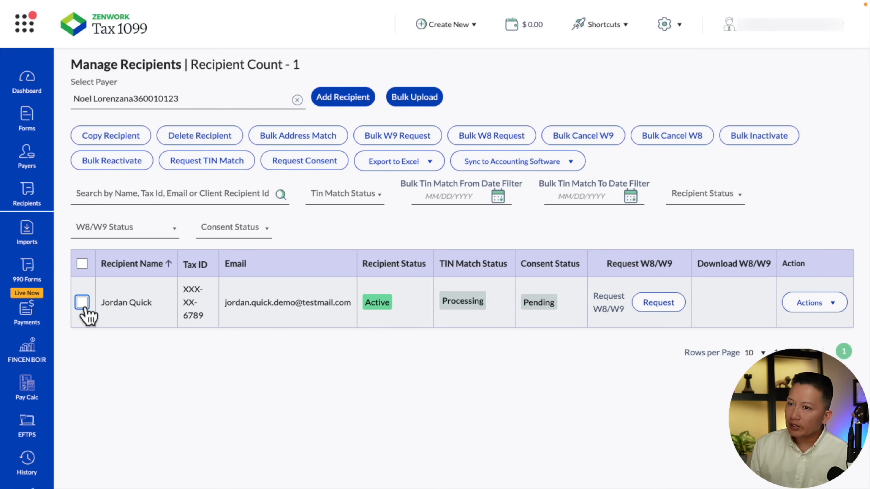
{"action": "left_click", "coordinate": [82, 303]}
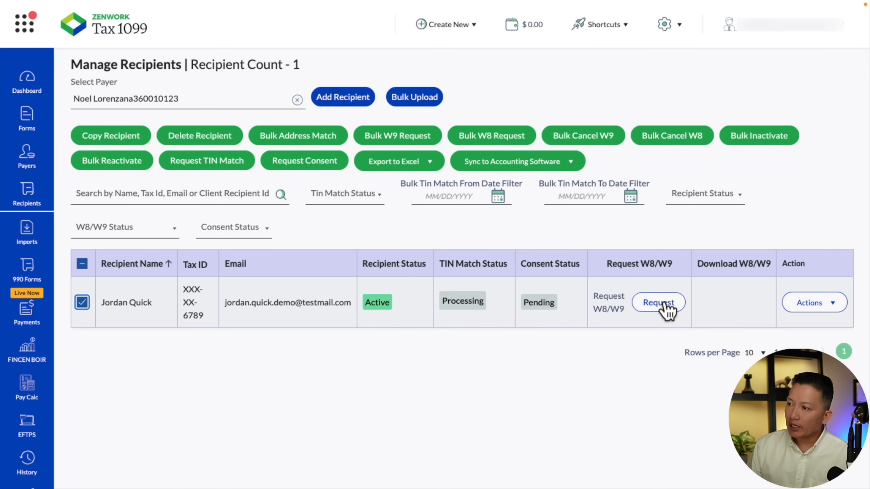
{"action": "left_click", "coordinate": [667, 307]}
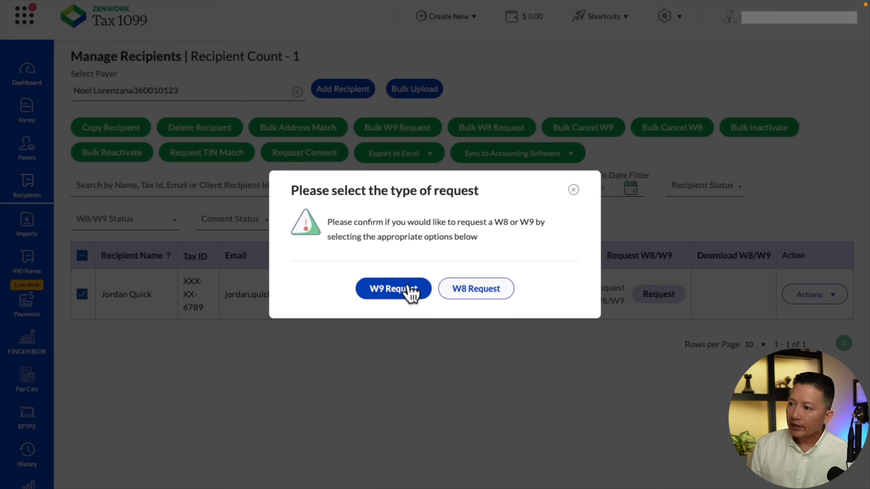
{"action": "left_click", "coordinate": [409, 294]}
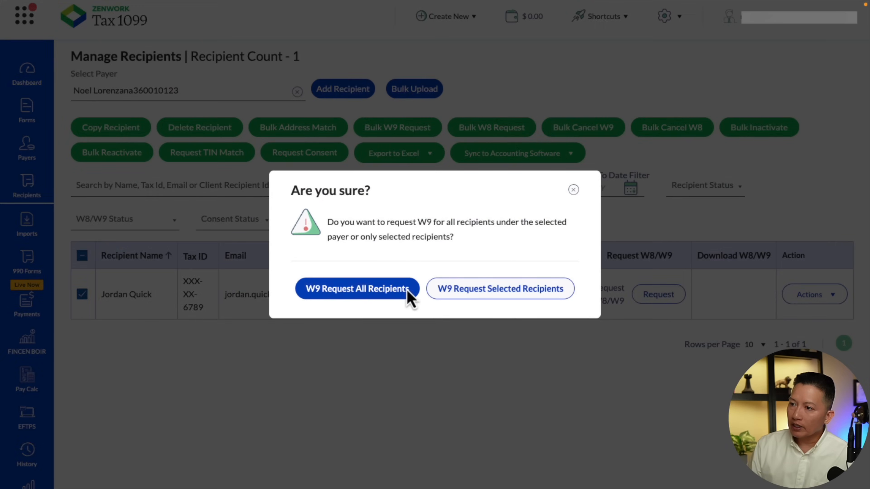
{"action": "left_click", "coordinate": [467, 296]}
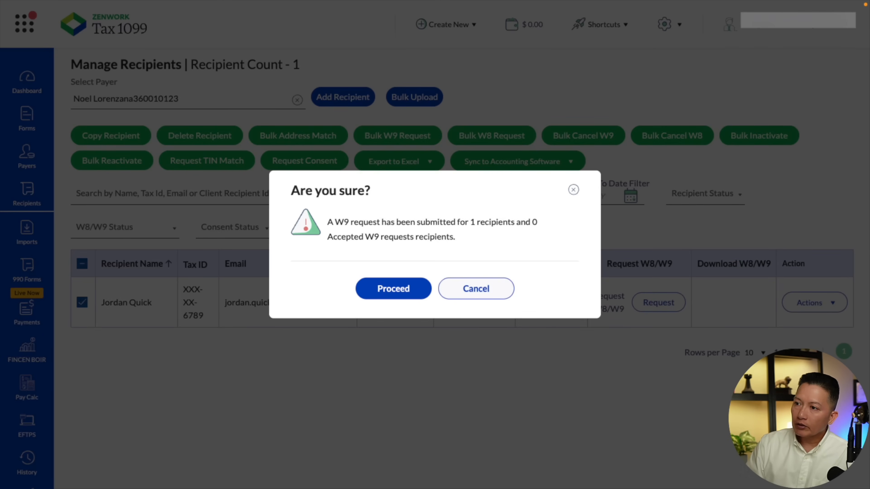
{"action": "left_click", "coordinate": [405, 284]}
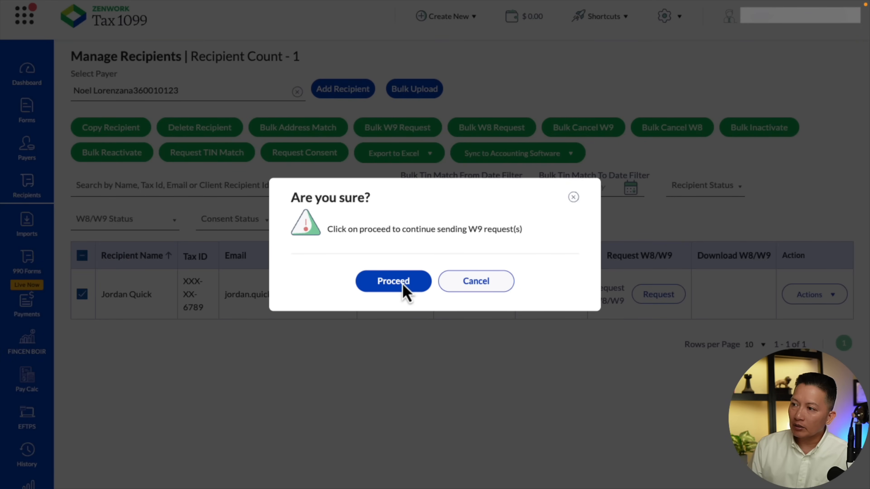
{"action": "left_click", "coordinate": [403, 284]}
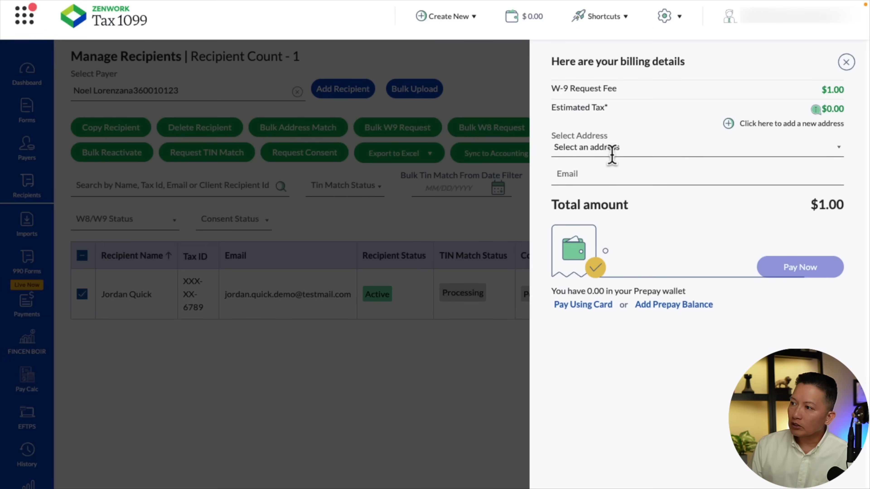
{"action": "left_click", "coordinate": [598, 308]}
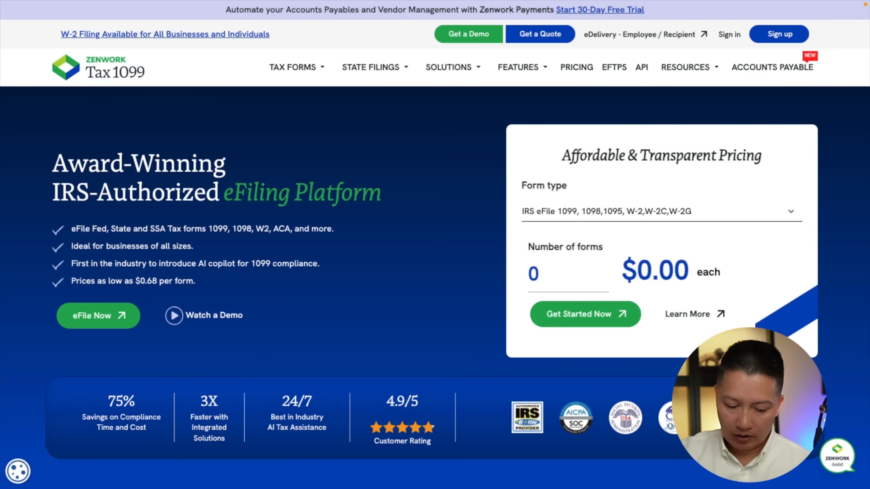
On the Tax1099 homepage, check the eFile pricing for 1, 10, 100, 1000 and 10000 forms
{"action": "key", "text": "BackSpace"}
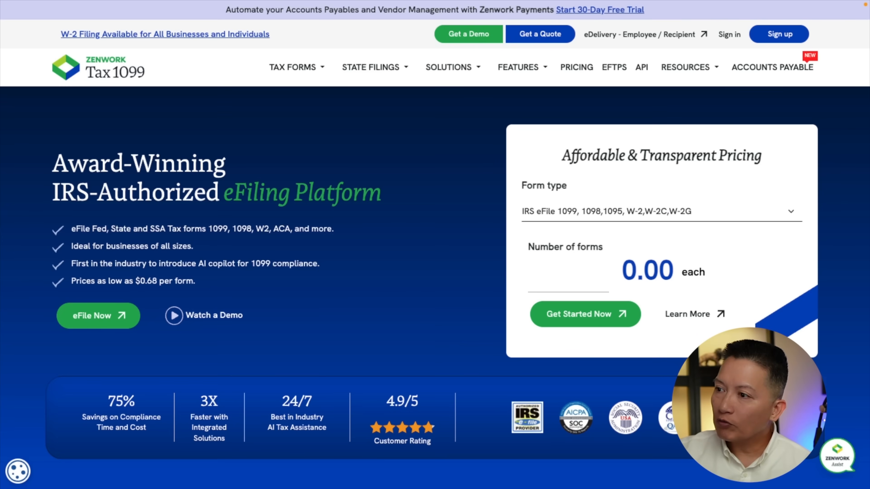
{"action": "type", "text": "1"}
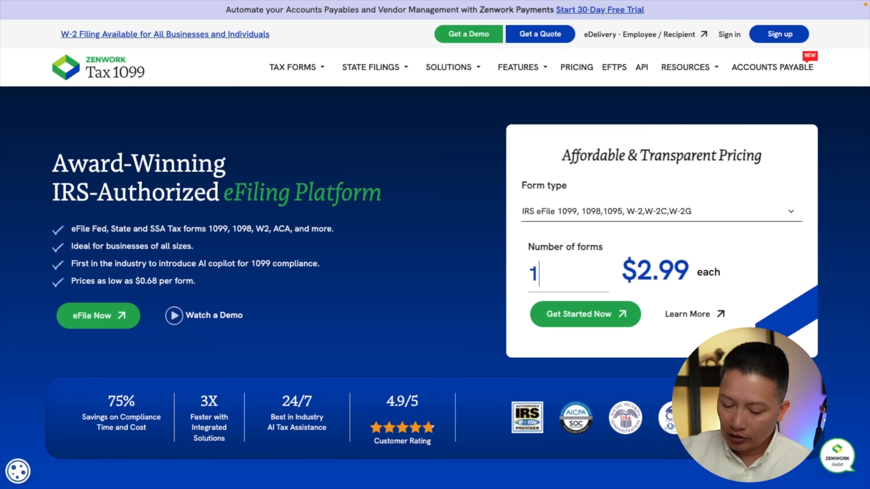
{"action": "type", "text": "0"}
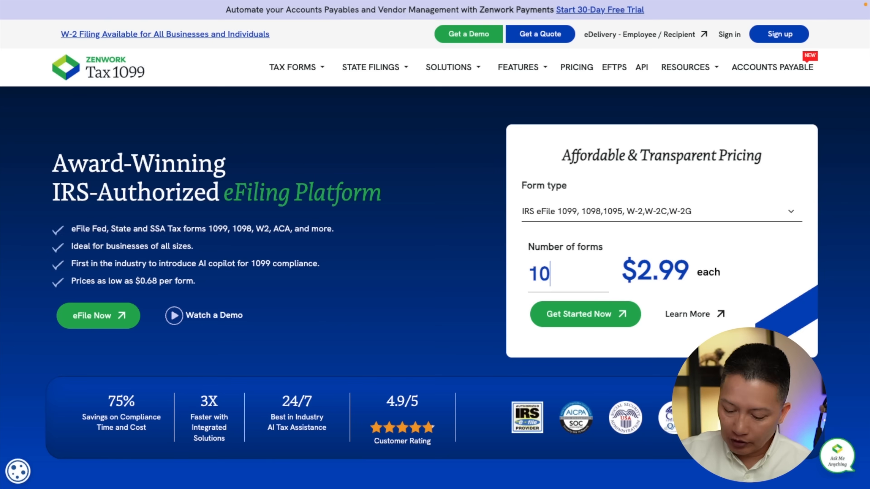
{"action": "type", "text": "0"}
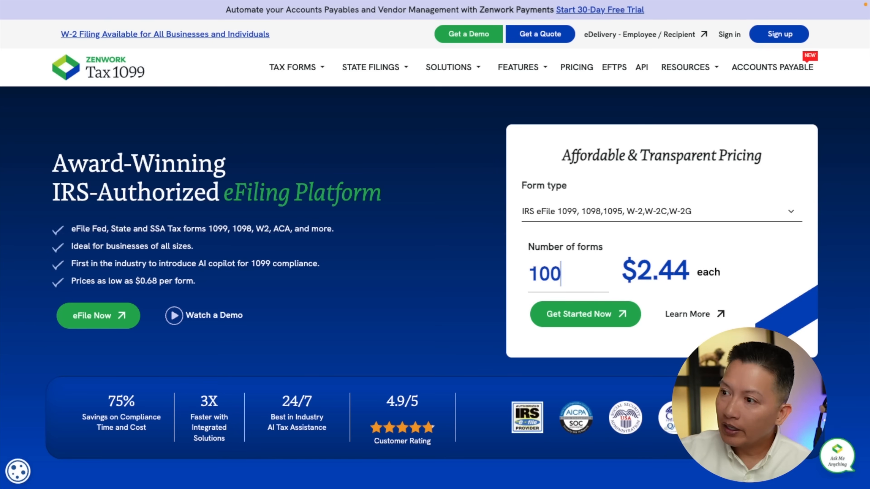
{"action": "type", "text": "0"}
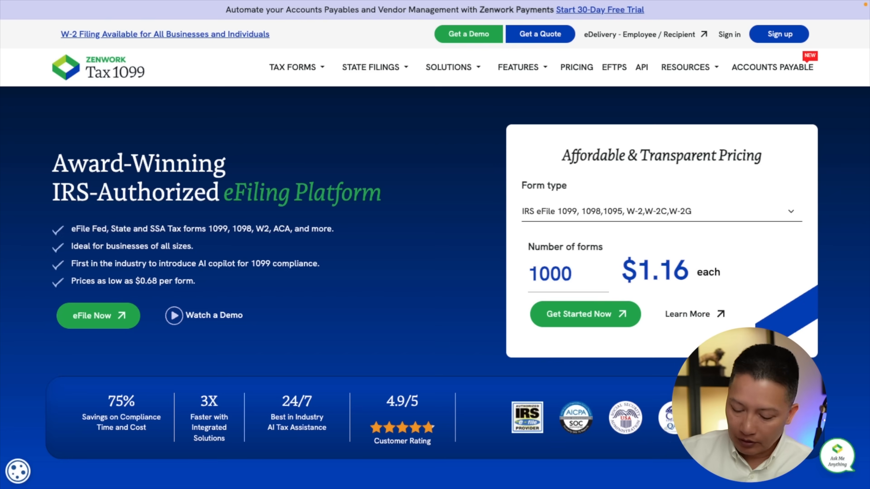
{"action": "type", "text": "0"}
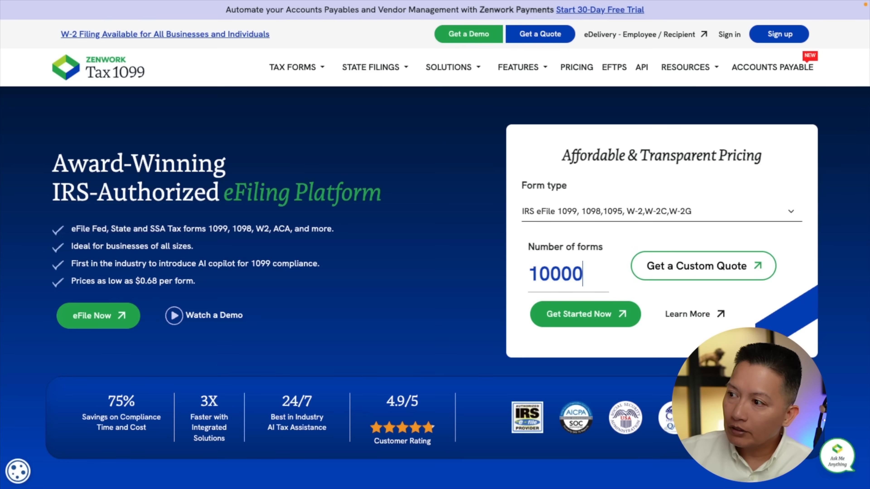